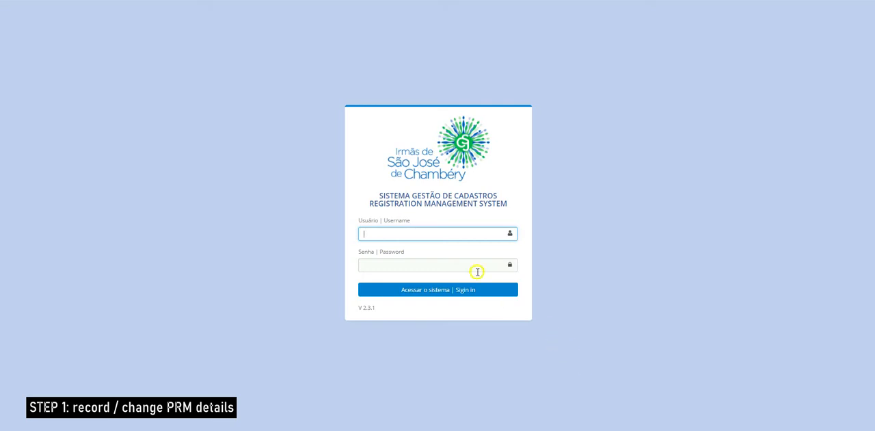
- Sign in to the registration management system with the province account's saved username and password
left_click(455, 233)
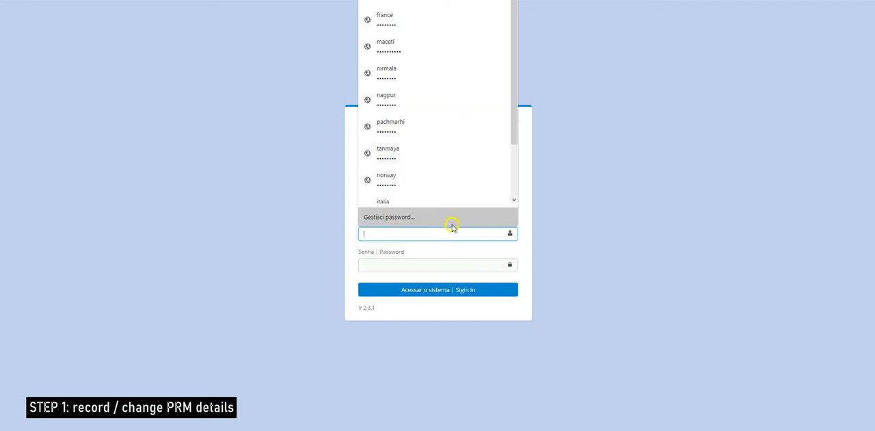
left_click(412, 2)
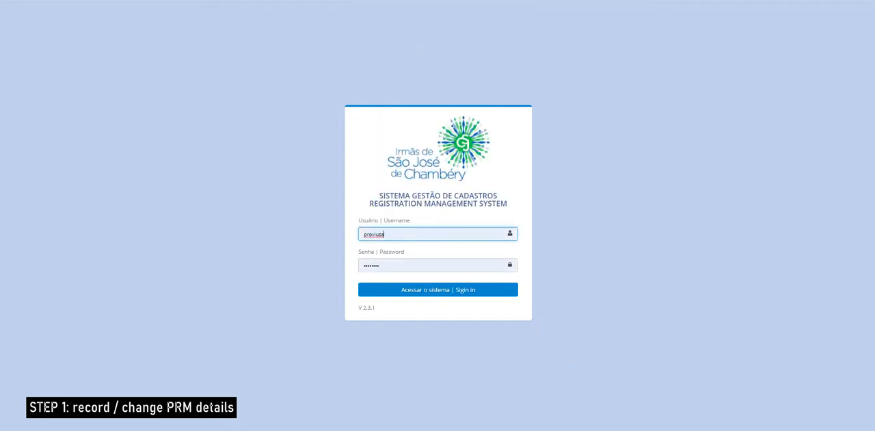
left_click(445, 285)
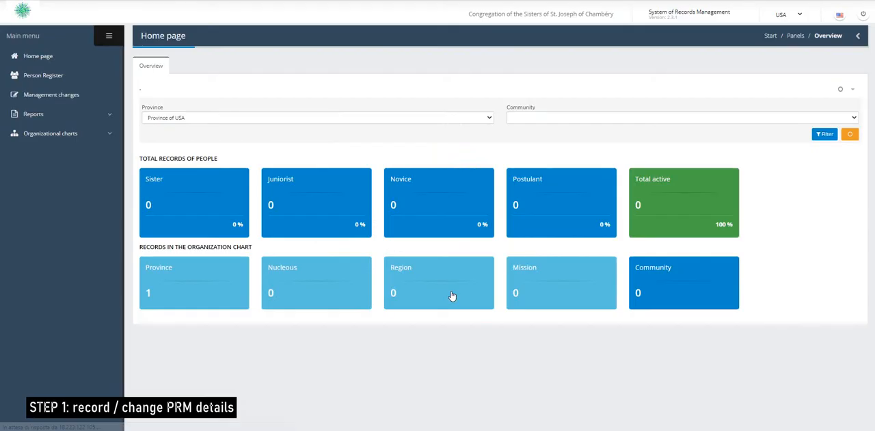
left_click(440, 299)
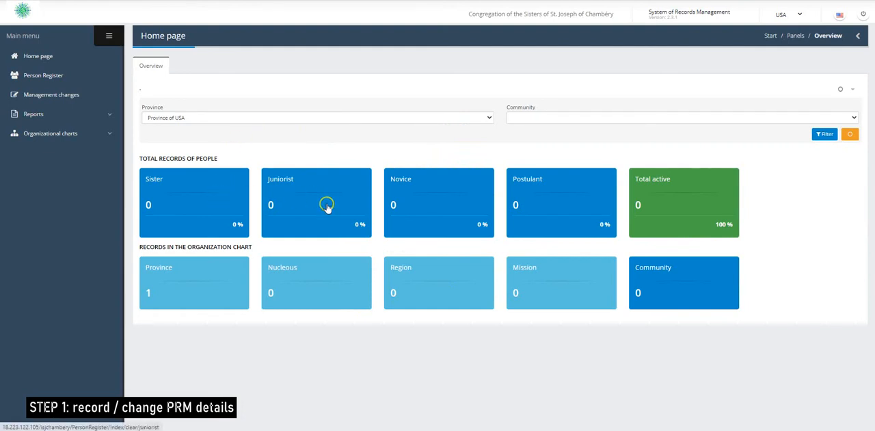
- Open the Province of USA record from the province total in the home page's organization chart records
left_click(695, 198)
left_click(695, 199)
left_click(148, 293)
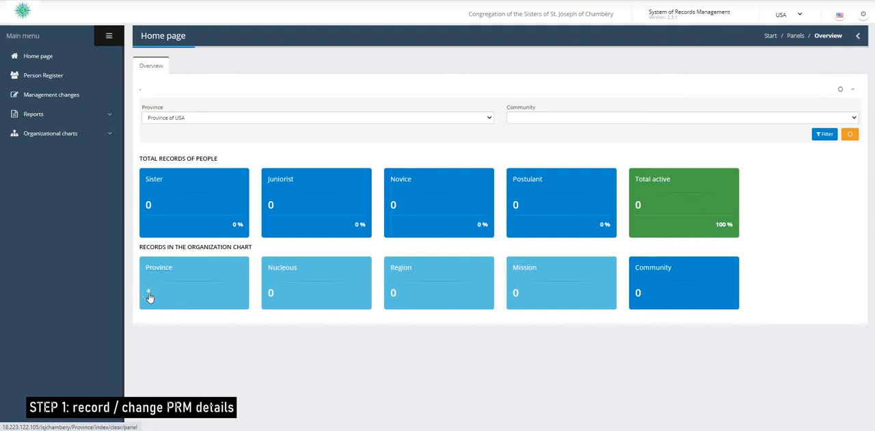
left_click(150, 297)
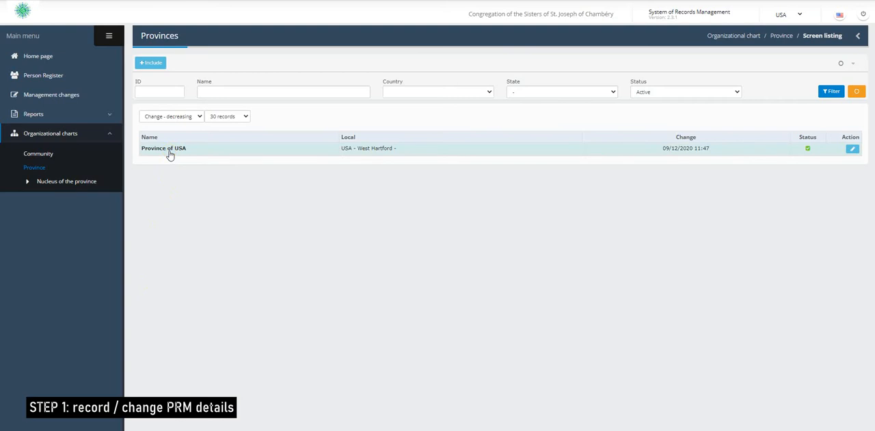
left_click(170, 155)
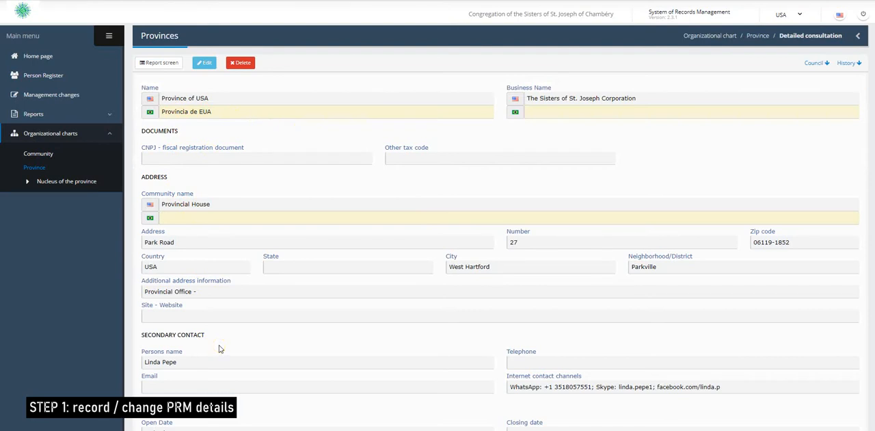
- Open the province record for editing and try extending the English community name to "Provincial House of USA"
left_click(222, 112)
left_click(204, 65)
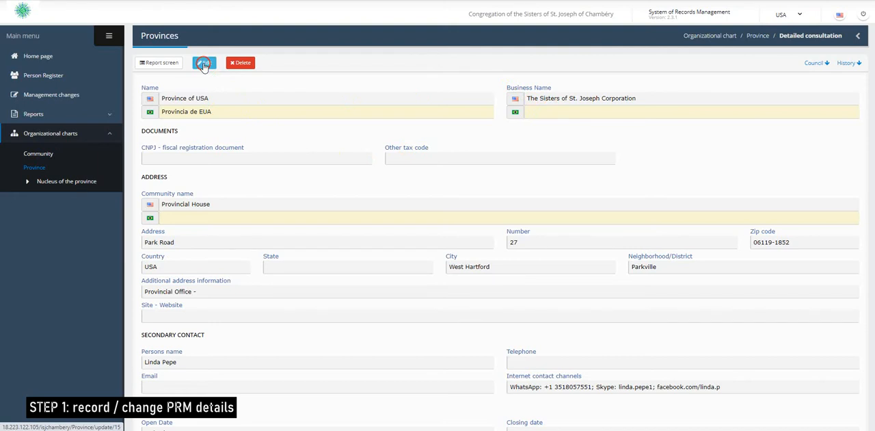
left_click(219, 128)
left_click(235, 199)
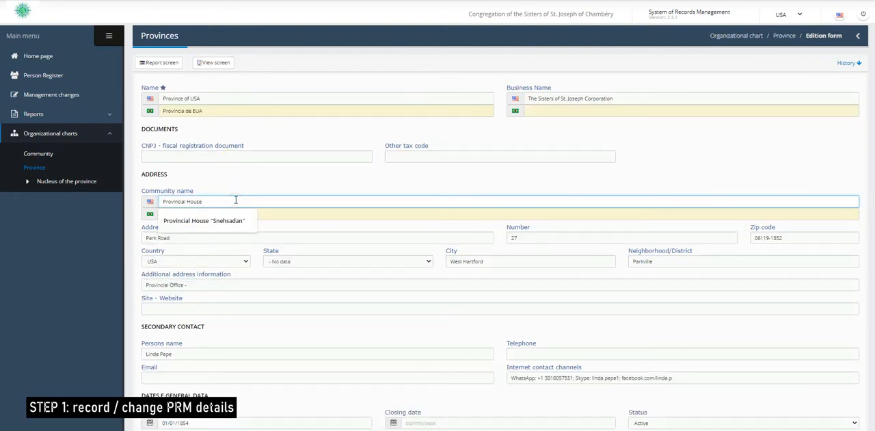
type("of U")
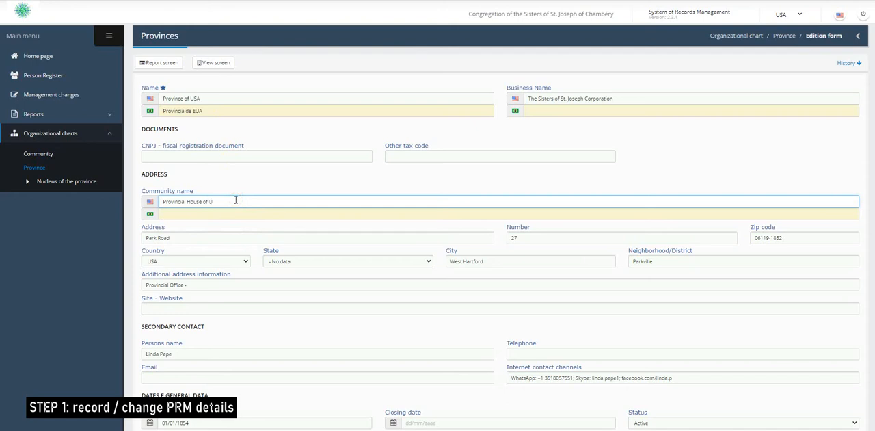
type("SA")
- Return to the home page and open the provinces list through the organizational charts
left_click(42, 62)
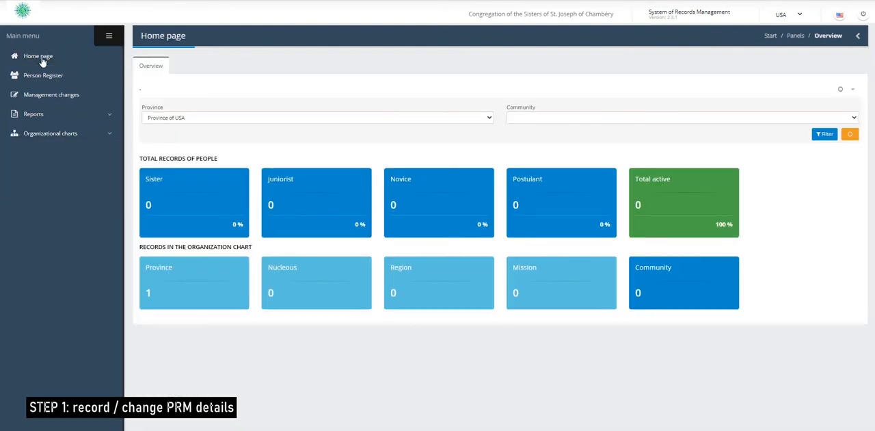
left_click(164, 293)
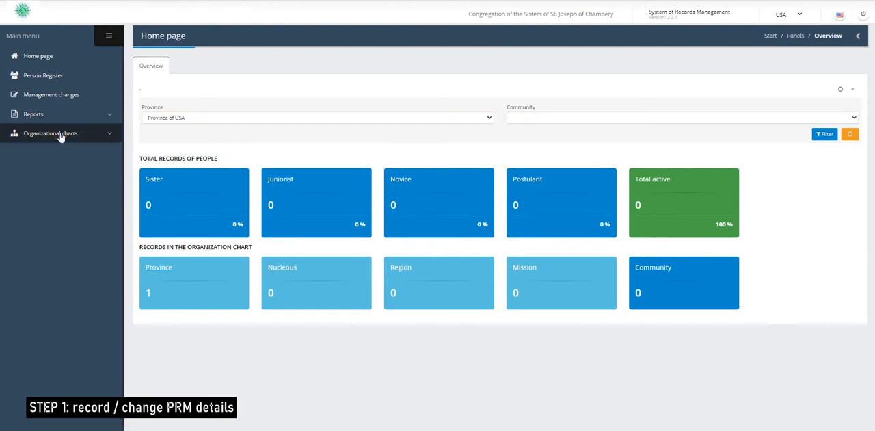
left_click(101, 137)
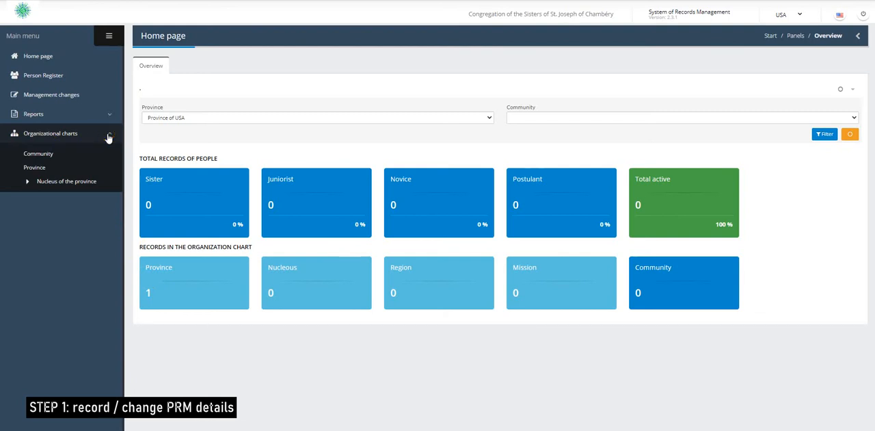
left_click(62, 147)
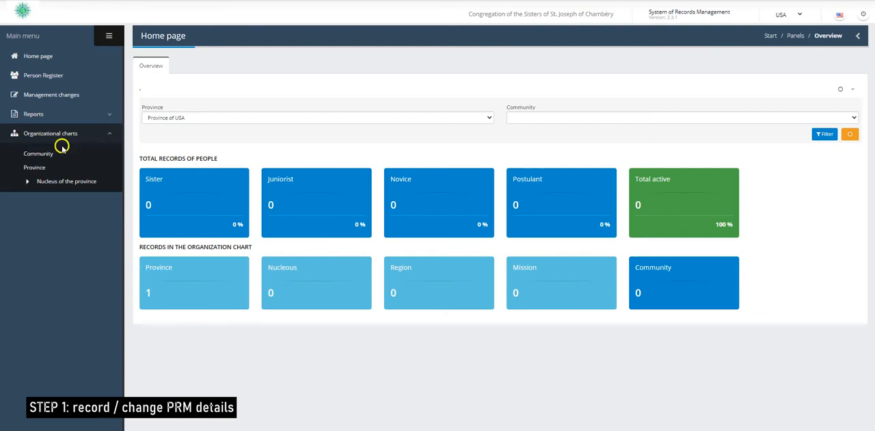
left_click(34, 168)
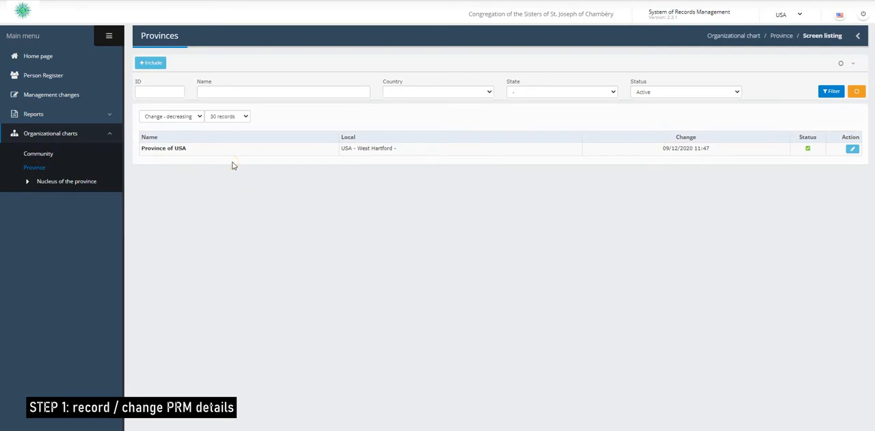
- Edit the Province of USA record from its detail view and try extending the community name to "Provincial House of US"
left_click(182, 152)
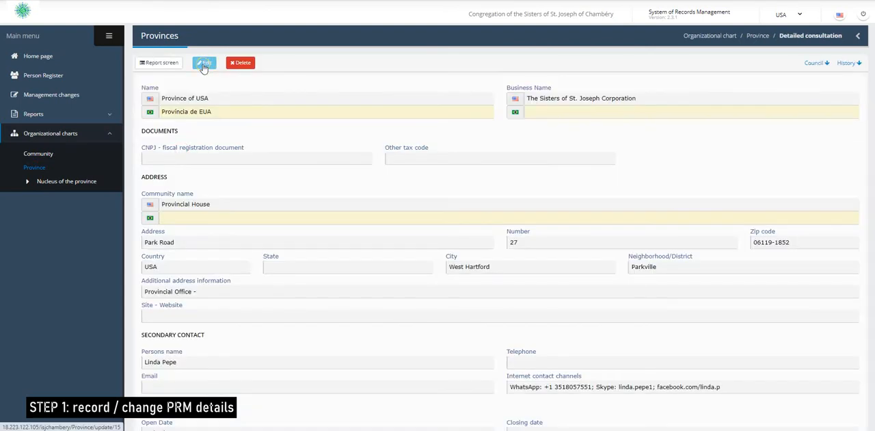
left_click(204, 63)
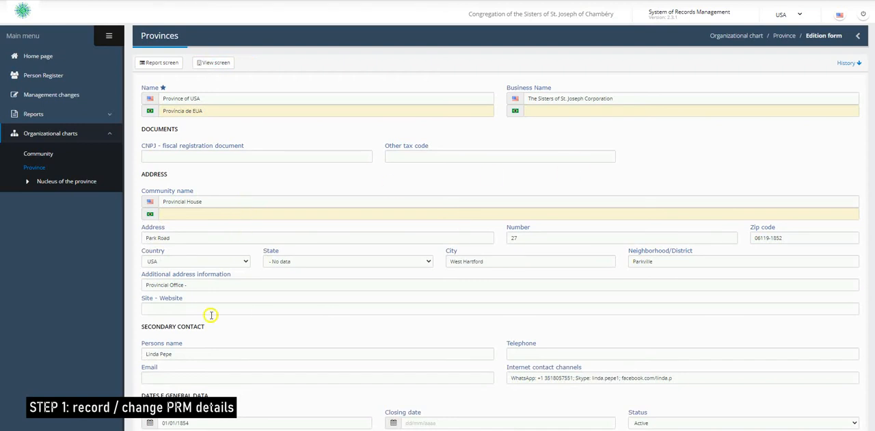
left_click(227, 202)
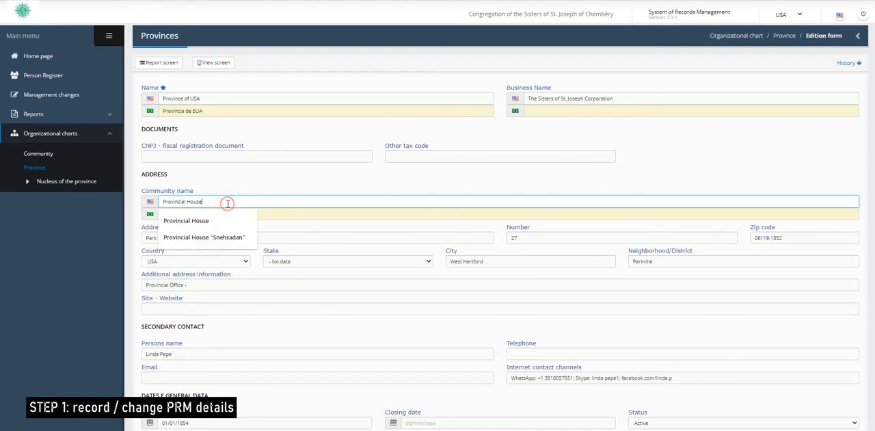
type("fo")
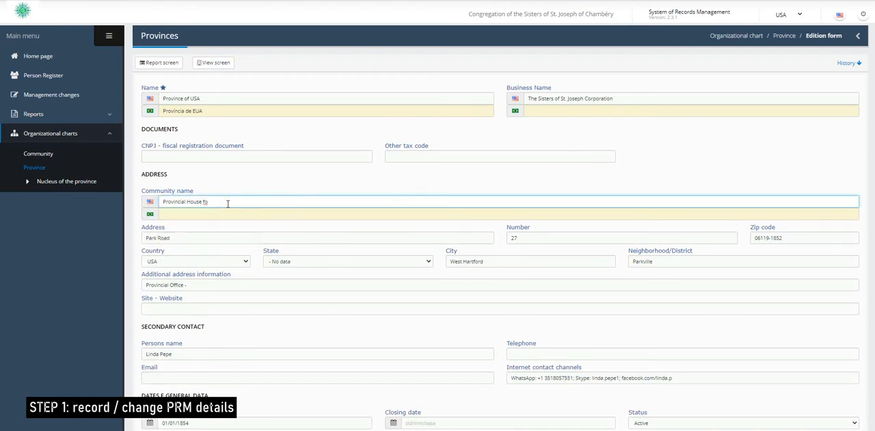
key("BackSpace")
key("BackSpace")
type("of US")
- Go back to the provinces list and open the Province of USA entry directly in its edit form
left_click(40, 170)
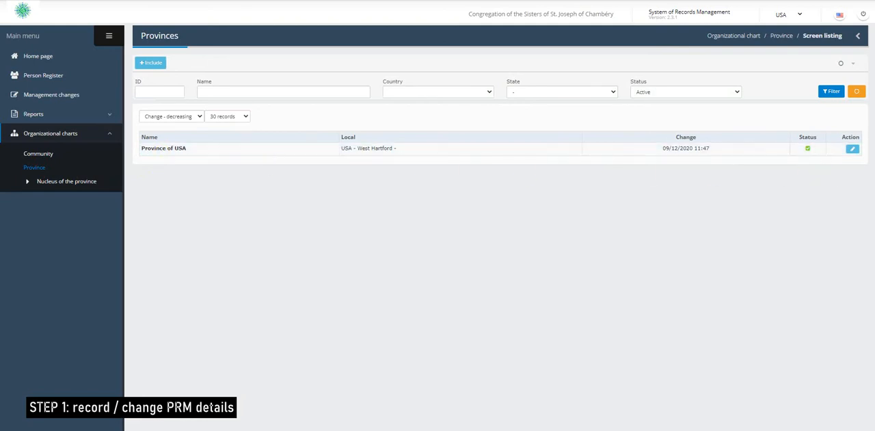
left_click(853, 151)
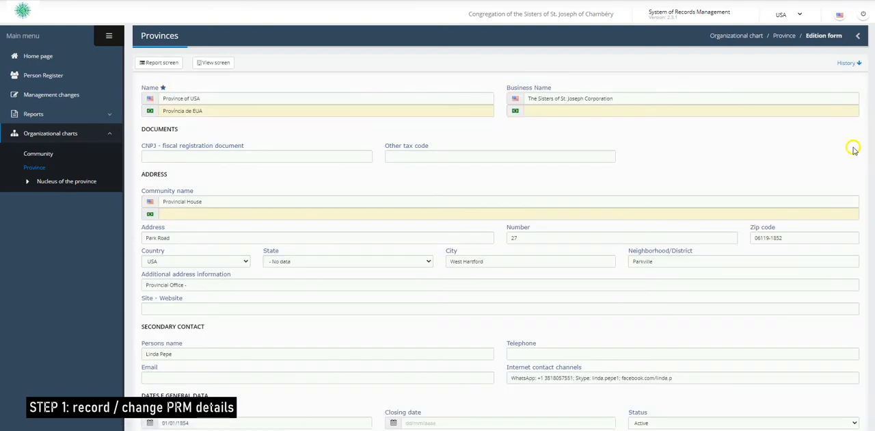
- Try extending the English community name to "Provincial House of US" and restore it to "Provincial House"
left_click(236, 202)
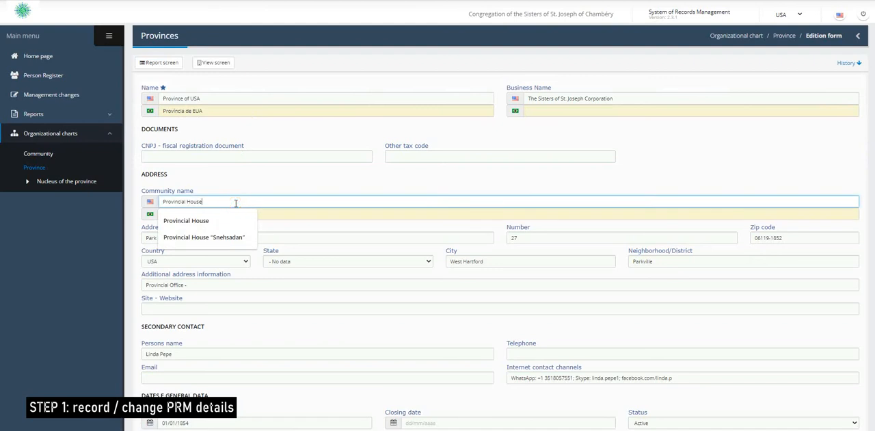
type("of US")
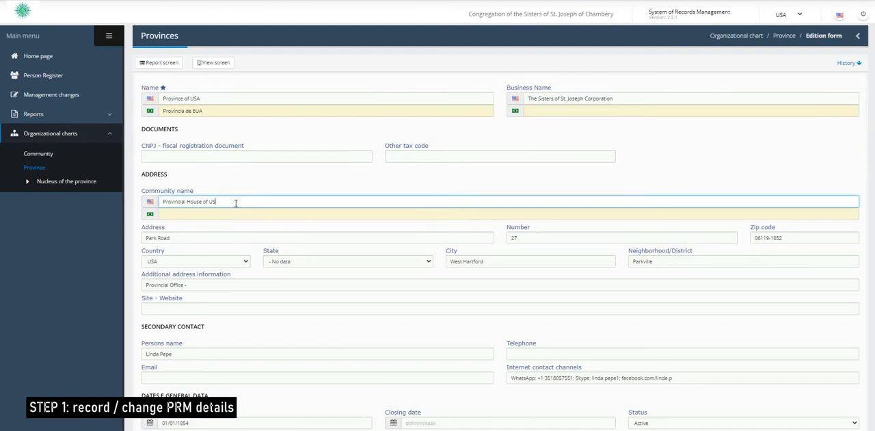
left_click(296, 183)
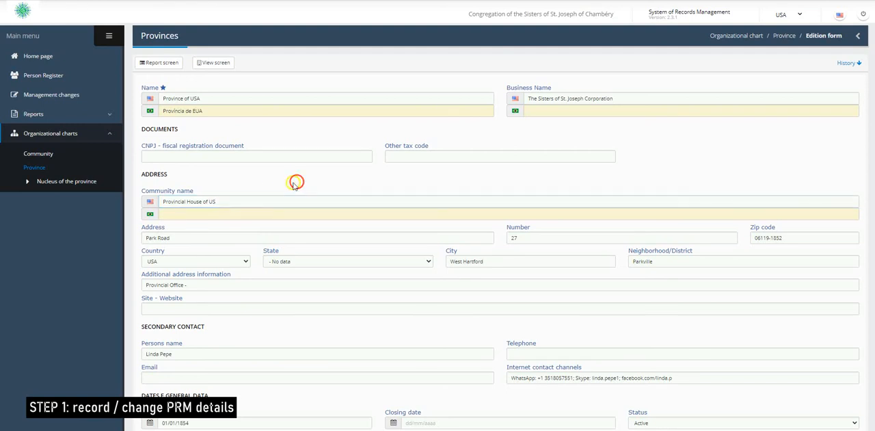
left_click(265, 203)
key("BackSpace")
key("BackSpace")
key("BackSpace")
key("BackSpace")
key("BackSpace")
key("BackSpace")
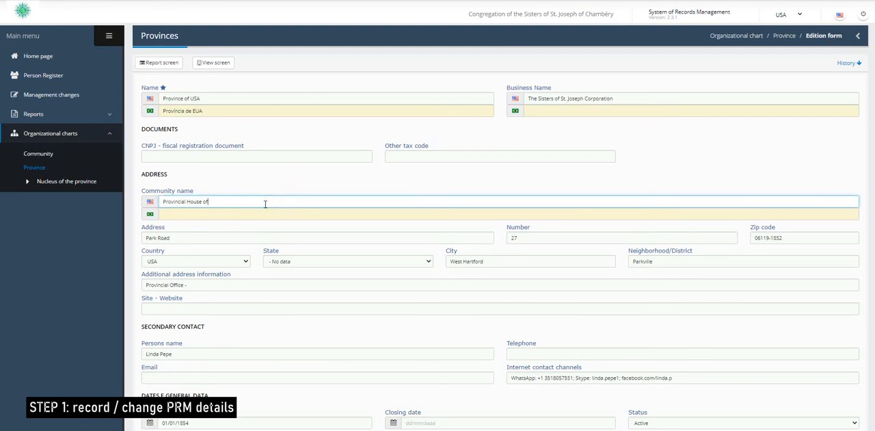
left_click(280, 81)
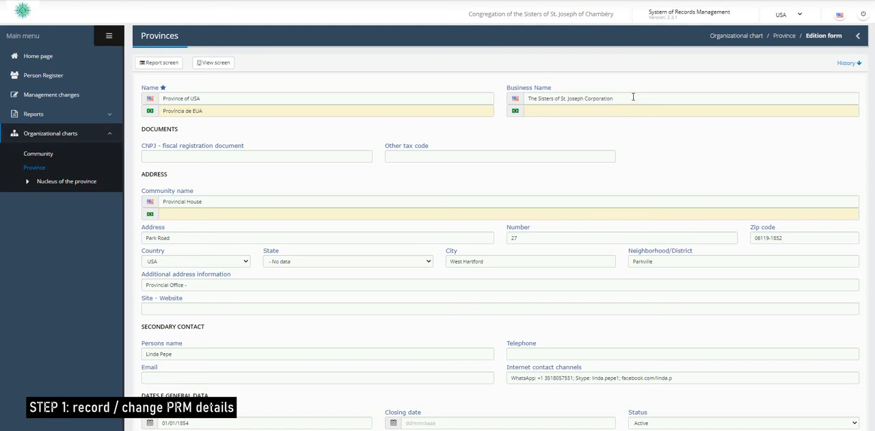
- Examine the business name, fiscal registration document, other tax code and community name fields in the province edit form
left_click(633, 97)
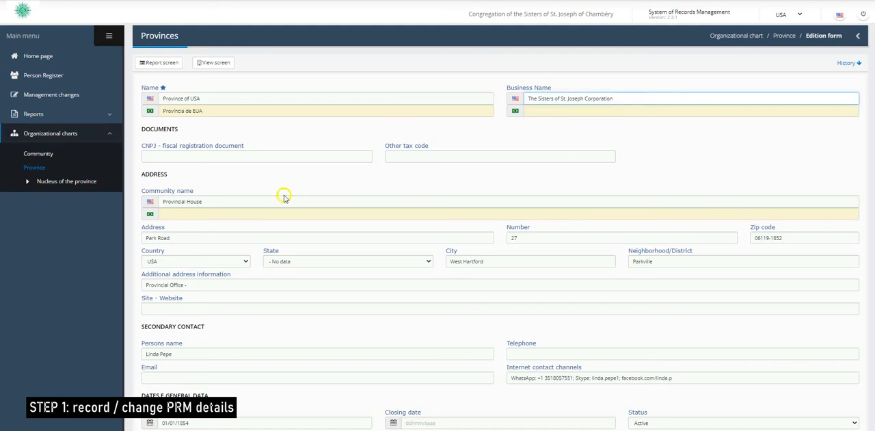
left_click(178, 155)
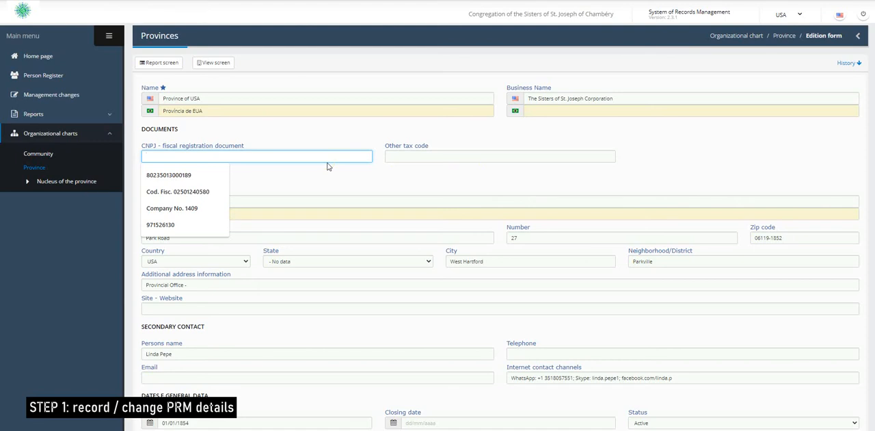
left_click(317, 137)
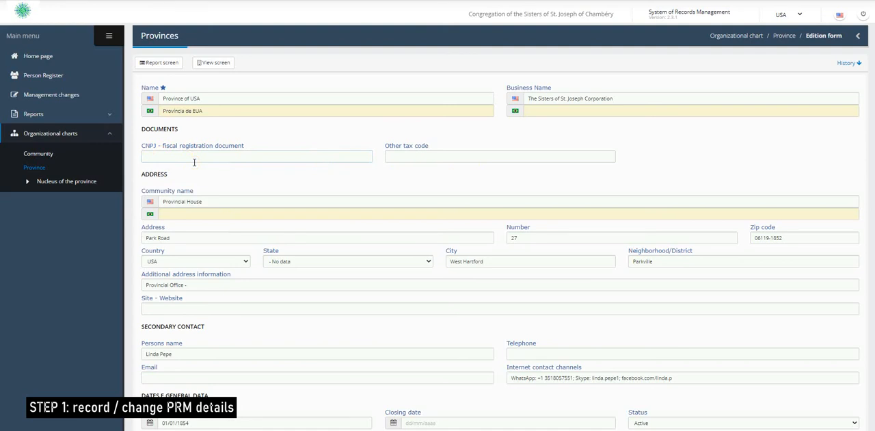
left_click(269, 170)
left_click(413, 159)
left_click(412, 159)
left_click(422, 151)
left_click(210, 200)
left_click(551, 115)
left_click(552, 111)
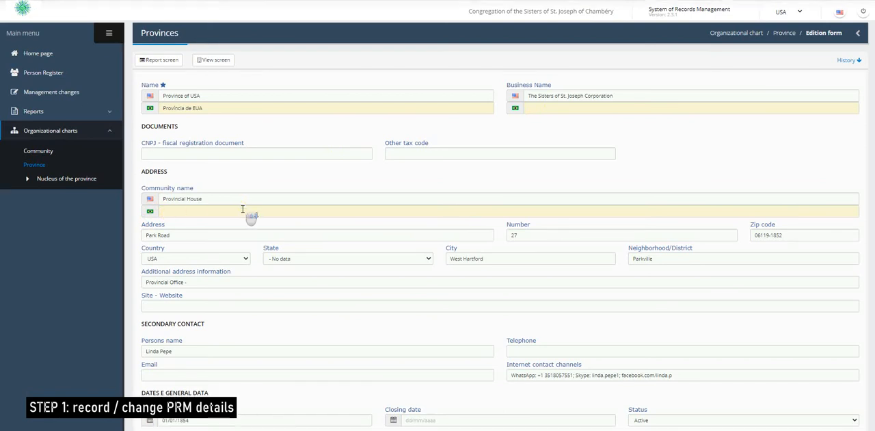
- Examine the address, state, city, neighborhood, additional address information and website fields in the province's address section
scroll(242, 206, "down", 1)
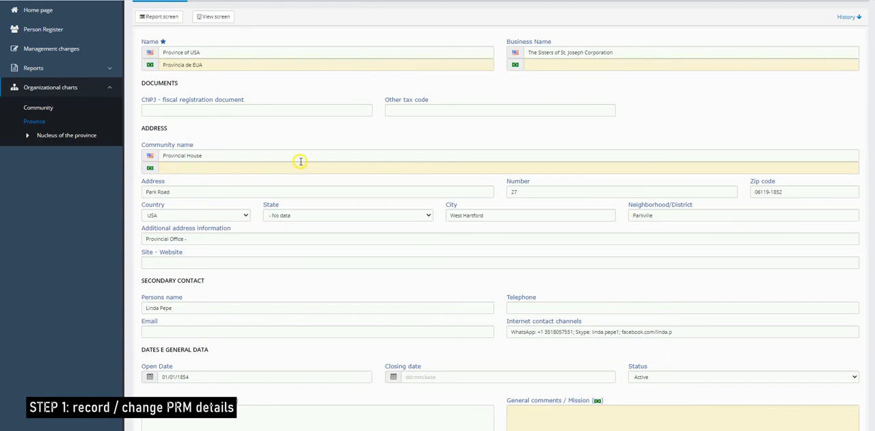
left_click(165, 191)
left_click(429, 216)
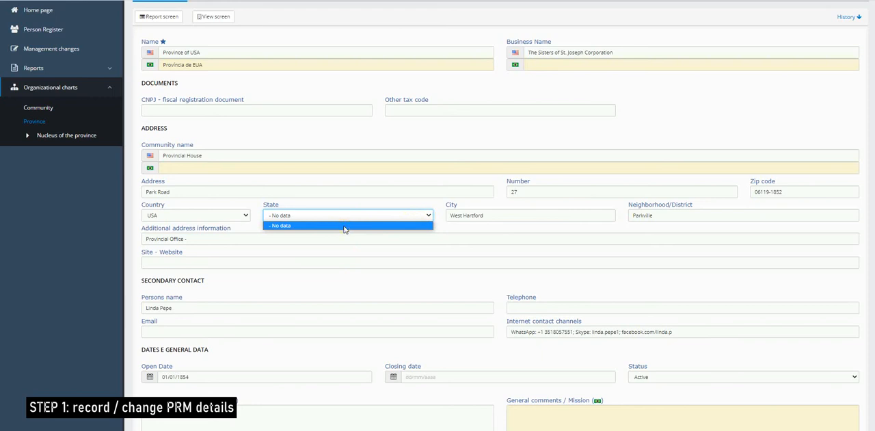
left_click(503, 215)
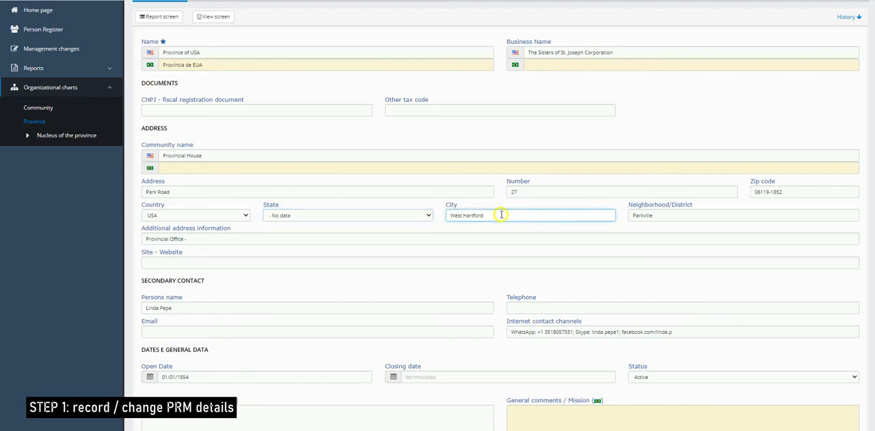
left_click(658, 214)
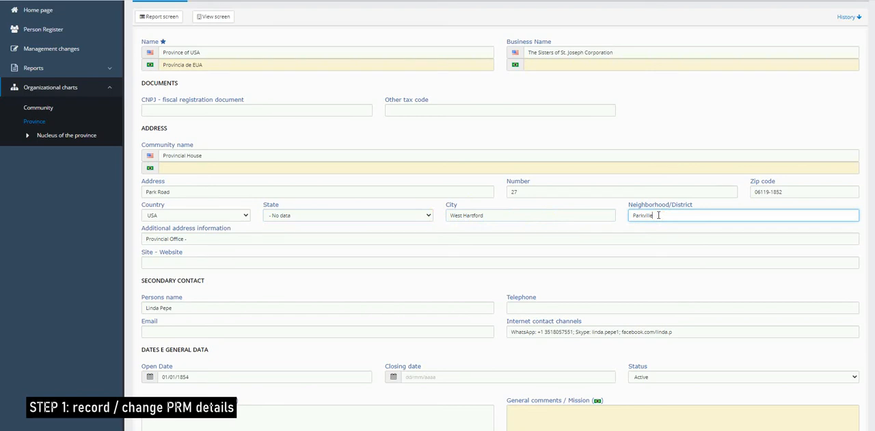
left_click(221, 238)
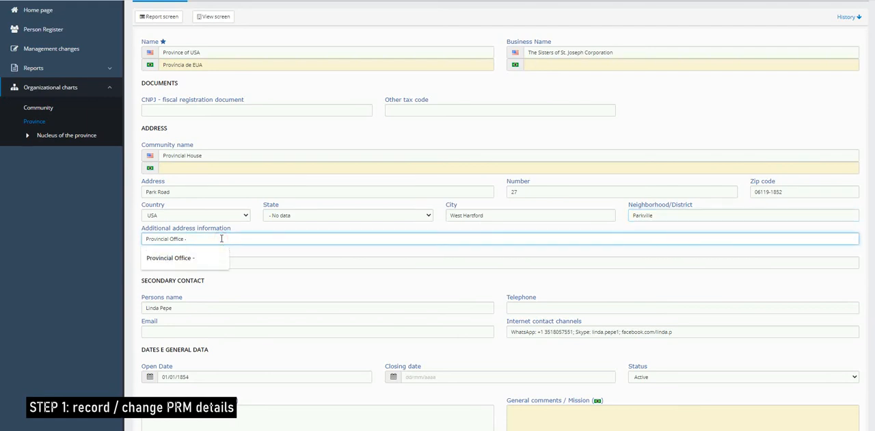
left_click(282, 232)
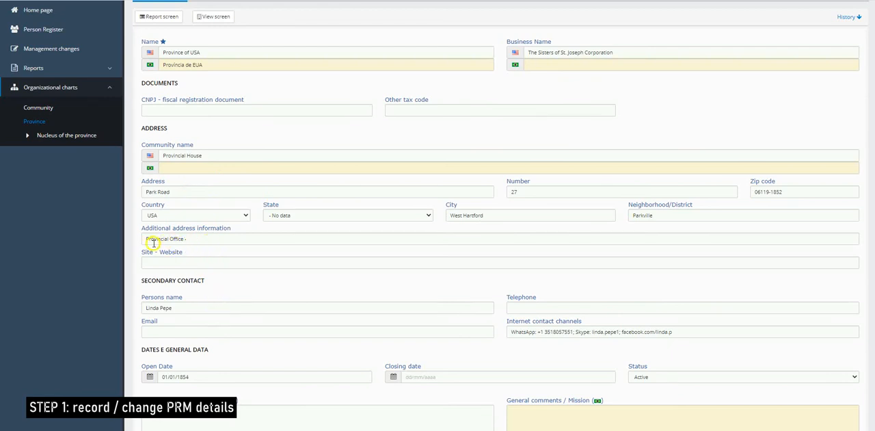
left_click(197, 261)
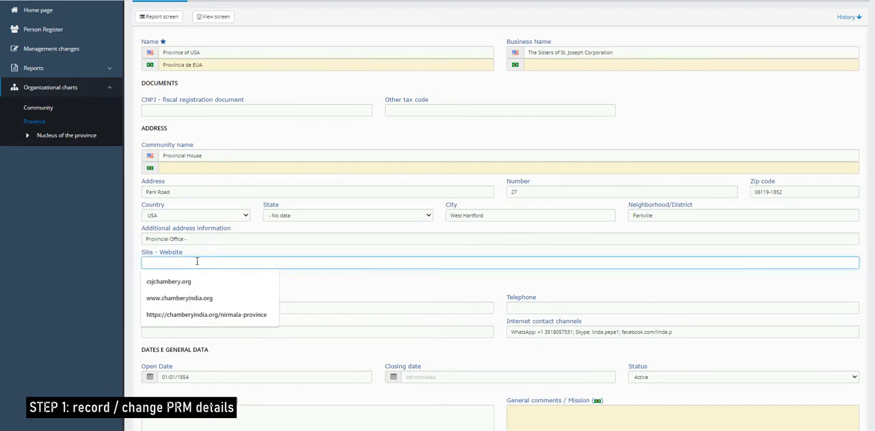
left_click(346, 290)
- Try adding the title "sister" before the secondary contact's name and remove it again
scroll(353, 291, "down", 1)
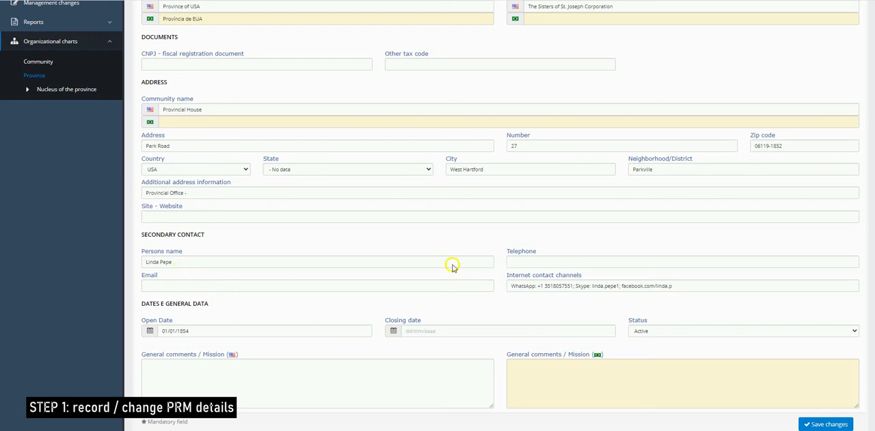
left_click(181, 260)
left_click_drag(181, 260, 145, 261)
left_click(145, 262)
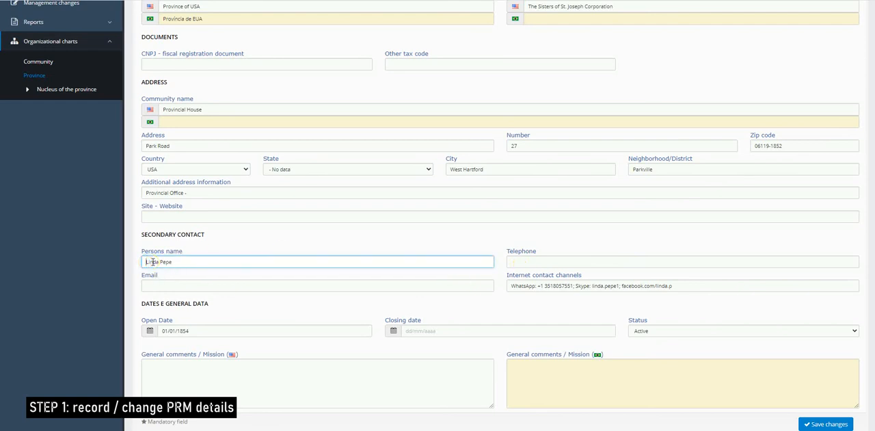
type("sister")
key("BackSpace")
key("BackSpace")
key("BackSpace")
key("BackSpace")
- Enter two telephone numbers with the +1 country code for the secondary contact, separated by a semicolon
left_click(518, 259)
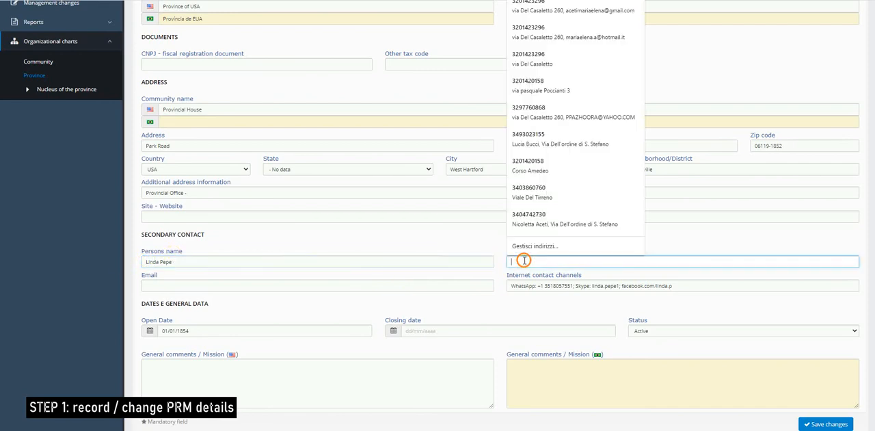
left_click(630, 244)
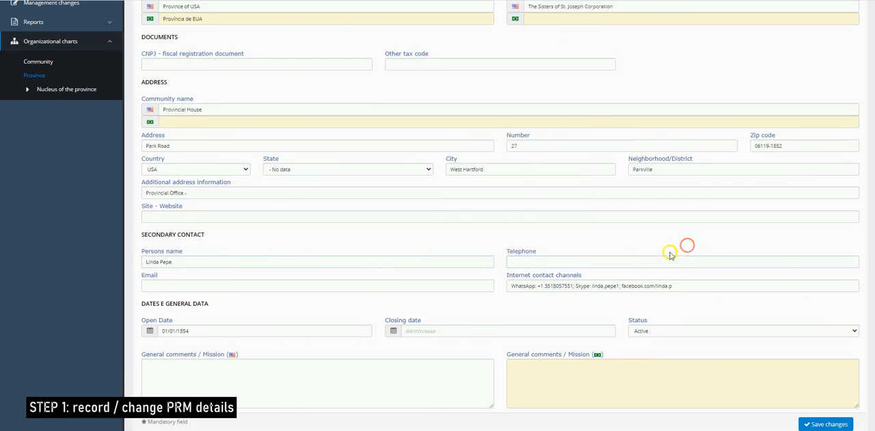
left_click(536, 259)
left_click(532, 261)
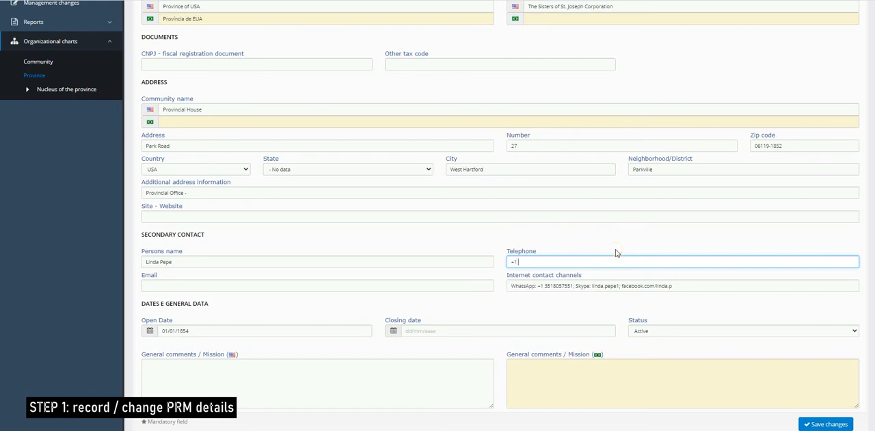
- Fill in the secondary contact's e-mail address
left_click(212, 287)
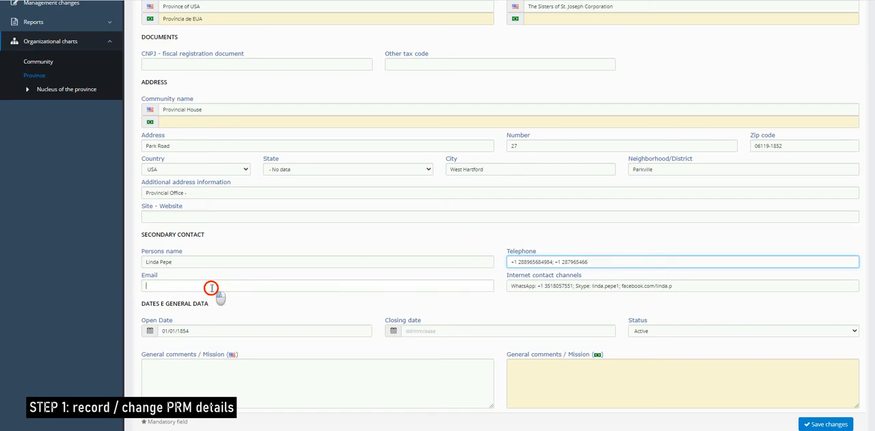
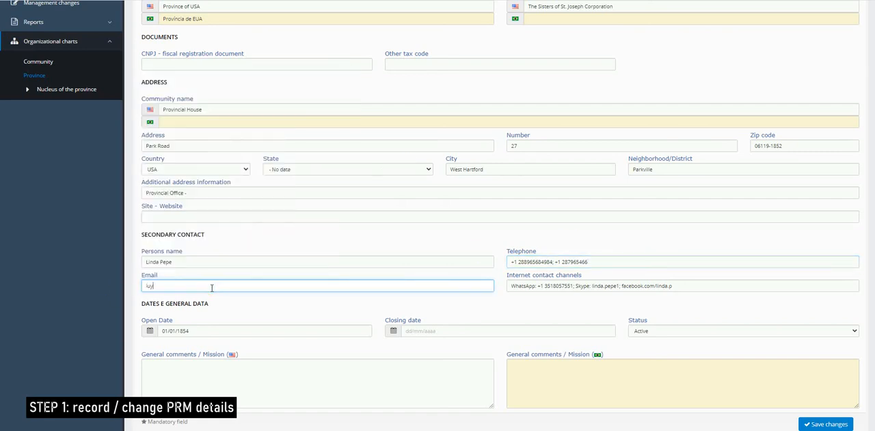
- Try replacing the secondary contact's internet contact channels with "WhatsApp, Skype, Facebook"
left_click_drag(591, 286, 619, 288)
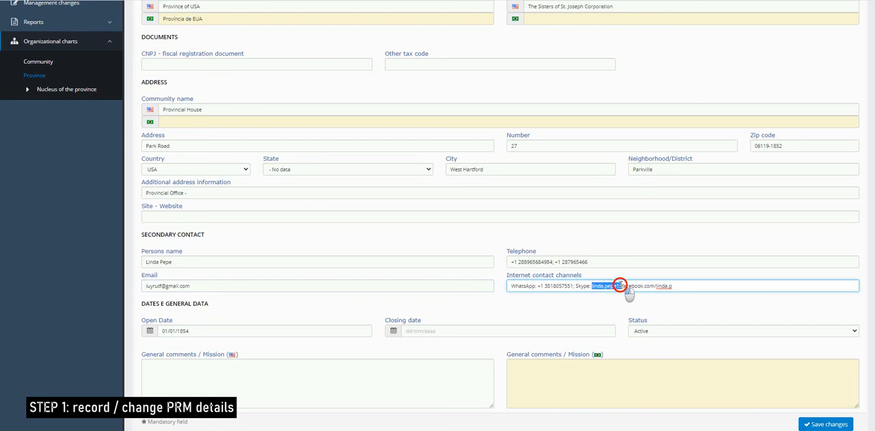
left_click_drag(682, 286, 503, 287)
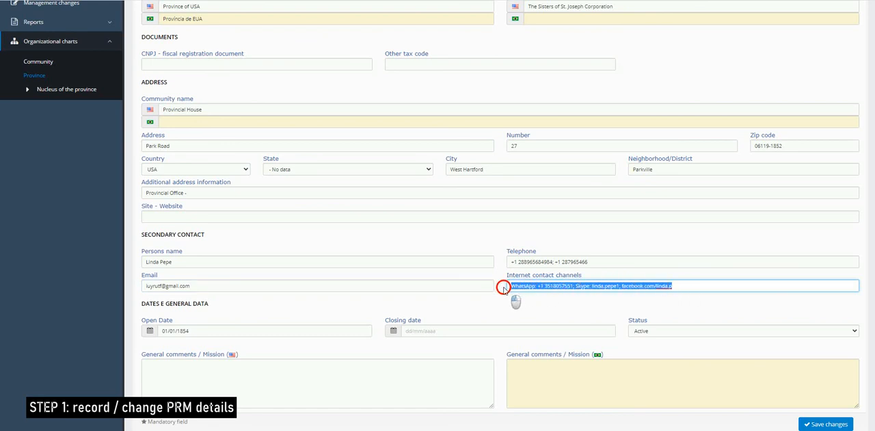
key("BackSpace")
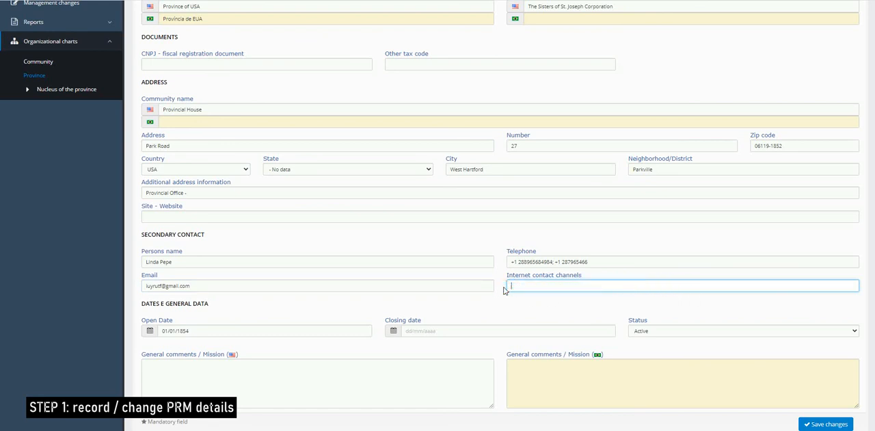
type("WhatsAp")
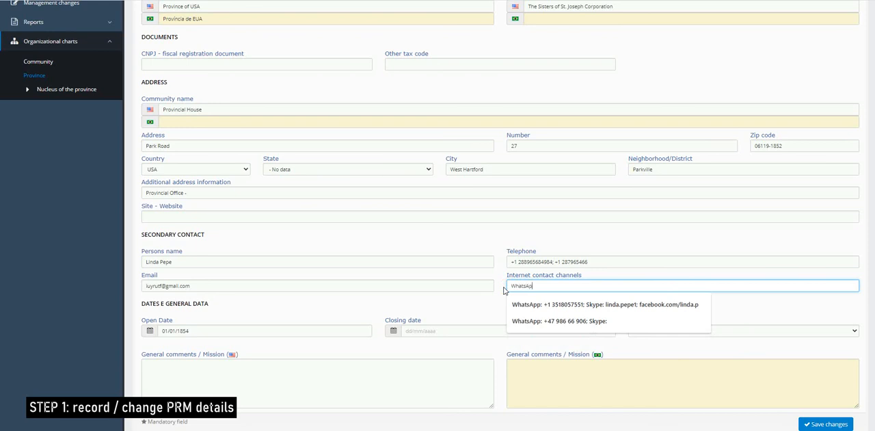
type("p")
type(", S")
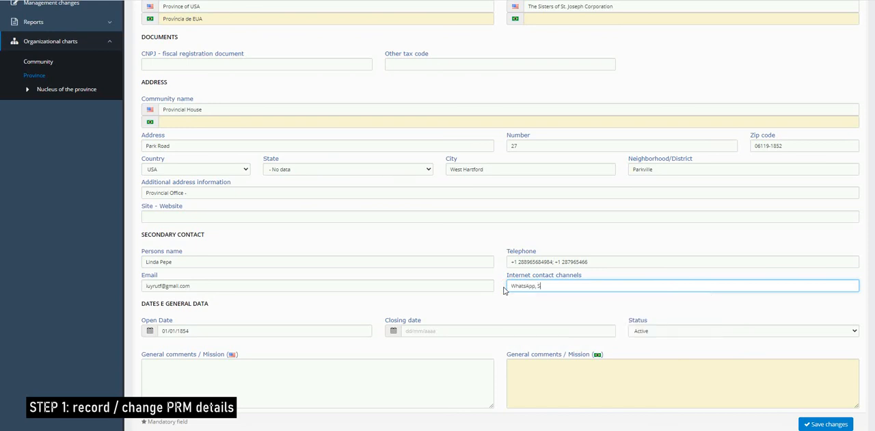
type("kype, Facebook")
- Clear all text from the secondary contact's internet contact channels
left_click(504, 290)
left_click(504, 291)
left_click(578, 290)
key("BackSpace")
left_click(623, 294)
left_click_drag(623, 294, 475, 283)
key("BackSpace")
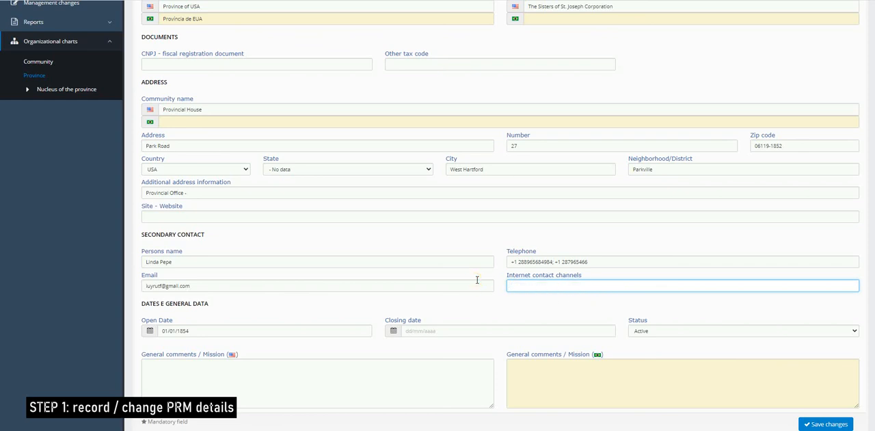
left_click(509, 301)
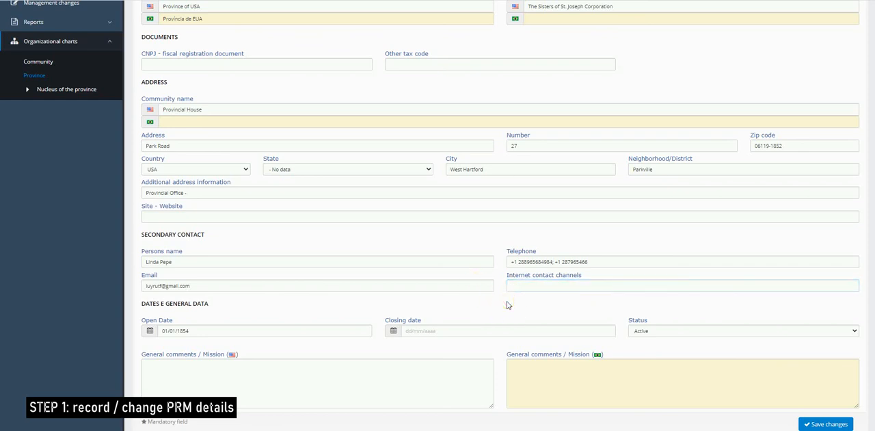
- Examine the day, month and year parts of the province's open date in the dates and general data section
scroll(509, 305, "down", 2)
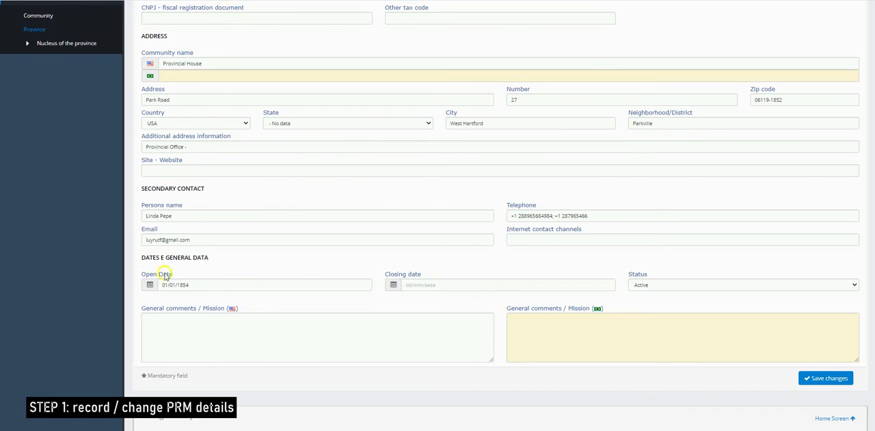
scroll(171, 273, "up", 5)
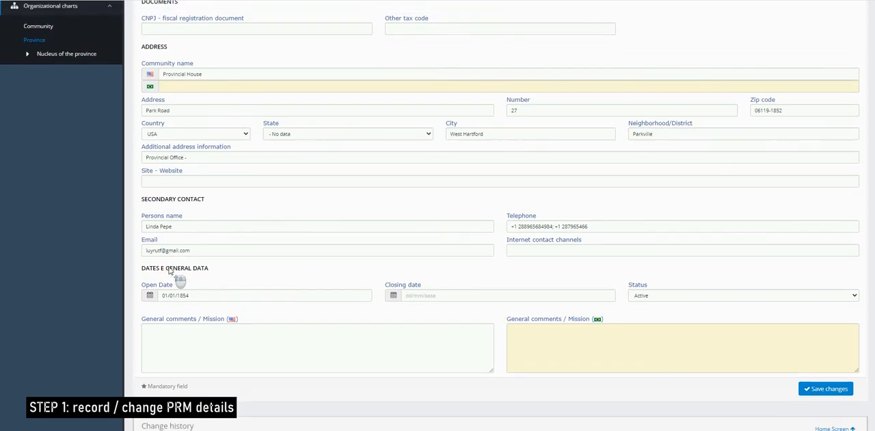
left_click(179, 91)
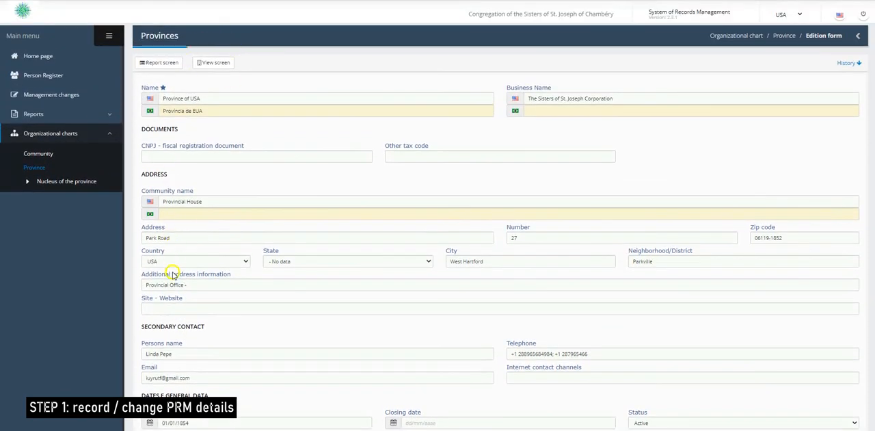
scroll(234, 191, "down", 3)
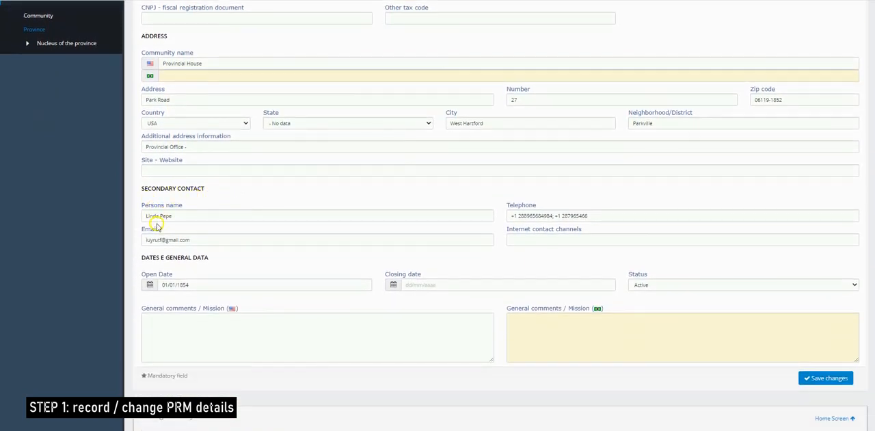
left_click(162, 287)
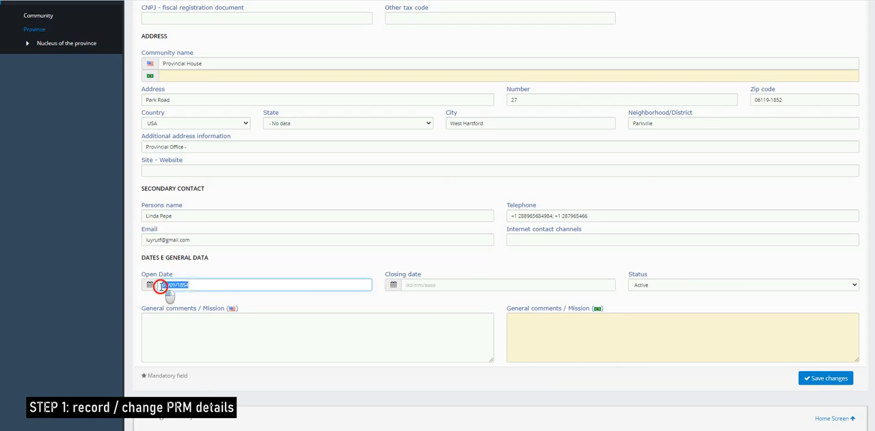
left_click(199, 286)
double_click(166, 285)
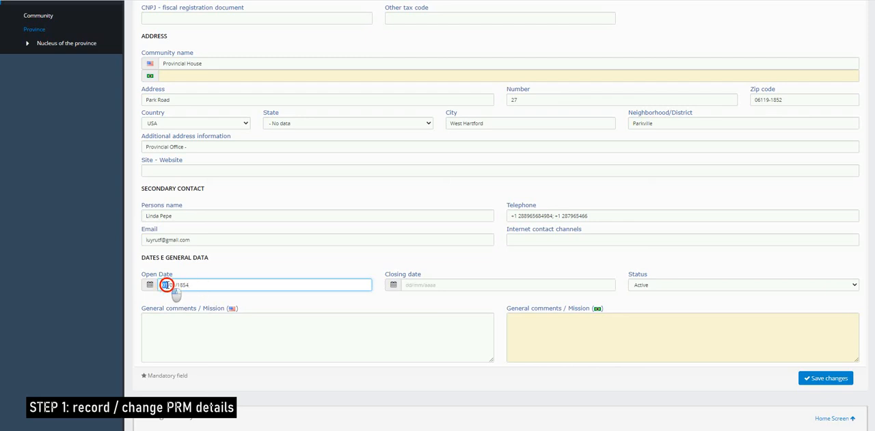
double_click(176, 284)
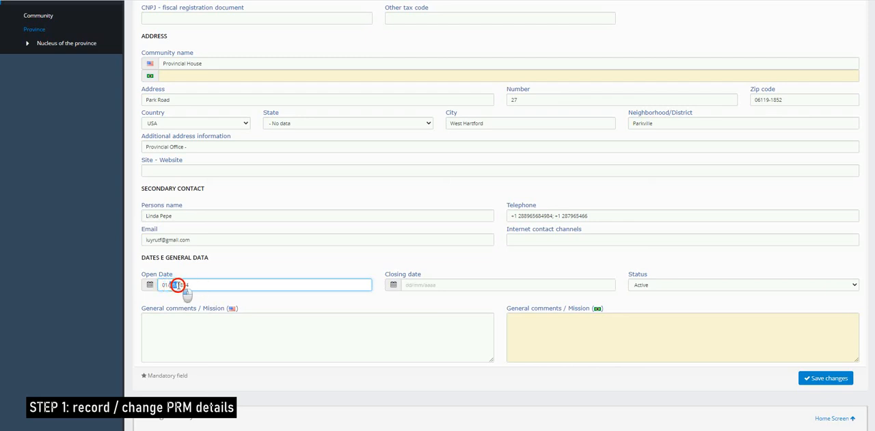
double_click(197, 285)
left_click(197, 286)
left_click(197, 286)
left_click(162, 288)
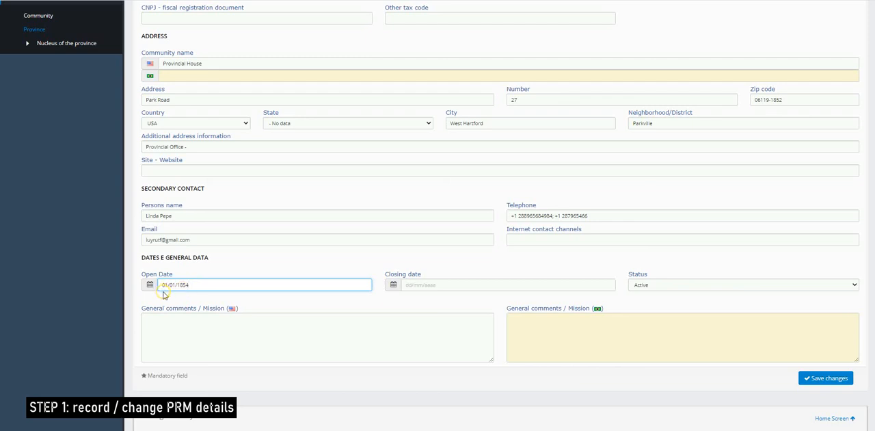
left_click(208, 292)
- Change the month of the province's open date so that it reads 01/03/1854
left_click(179, 281)
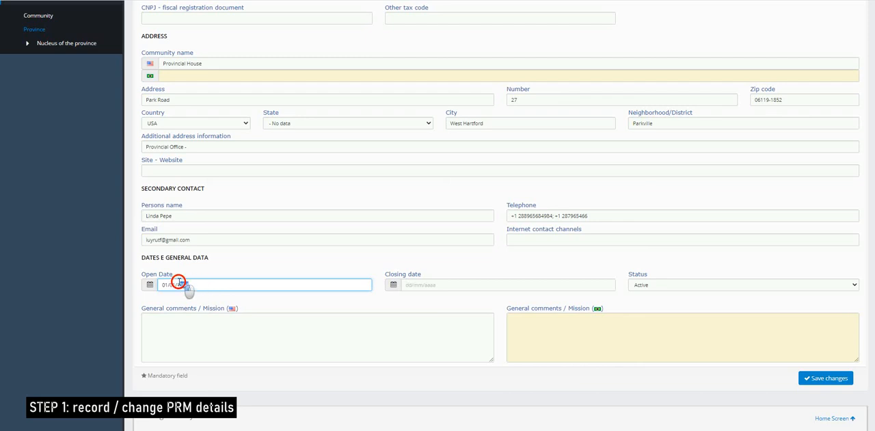
double_click(179, 282)
left_click(174, 286)
key("BackSpace")
type("3/1854")
left_click(238, 286)
- Open the English general comments / mission text of the province for editing
left_click(187, 337)
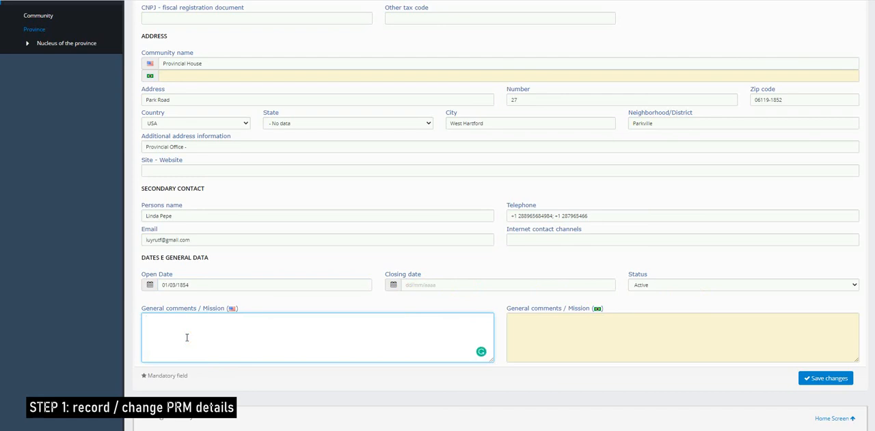